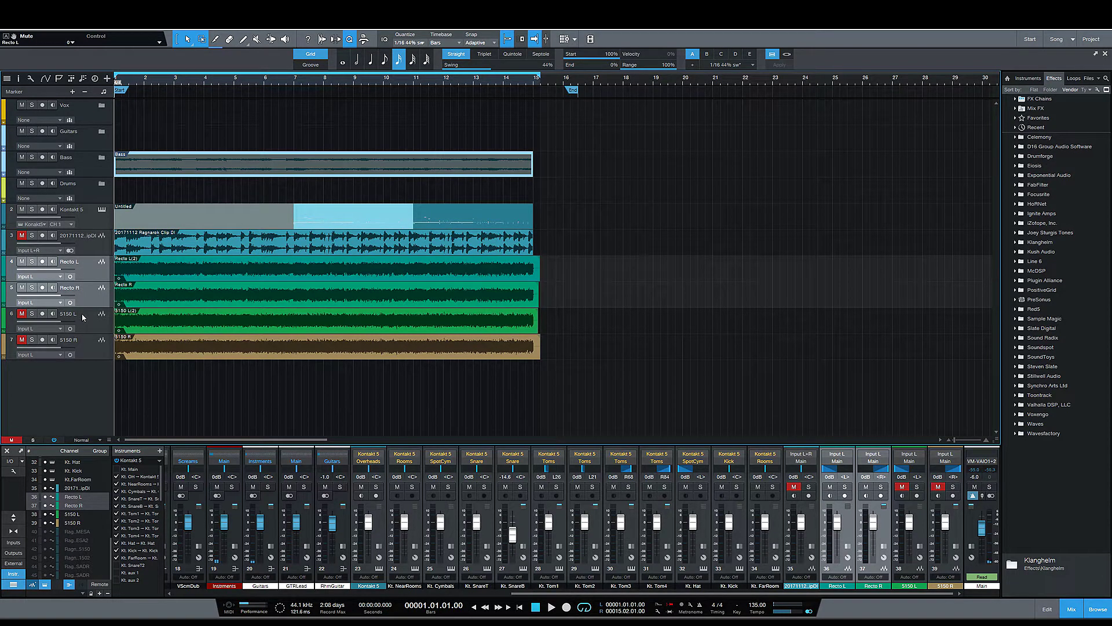
# Play the song with the Recto L/R pair soloed for a while, then stop near bar 15
pyautogui.click(549, 609)
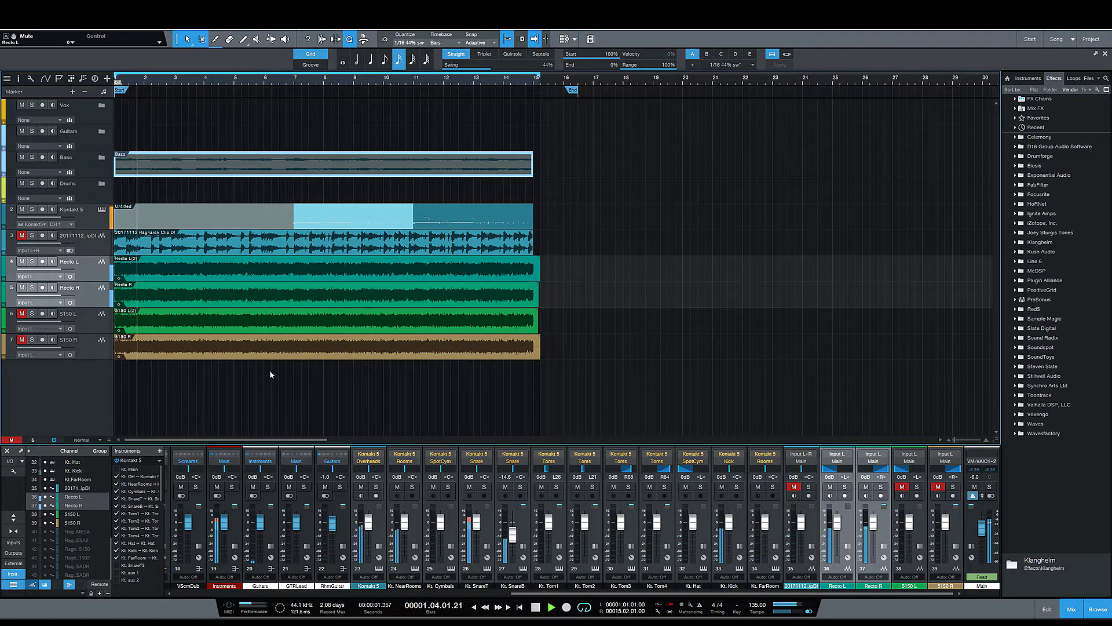
pyautogui.click(32, 263)
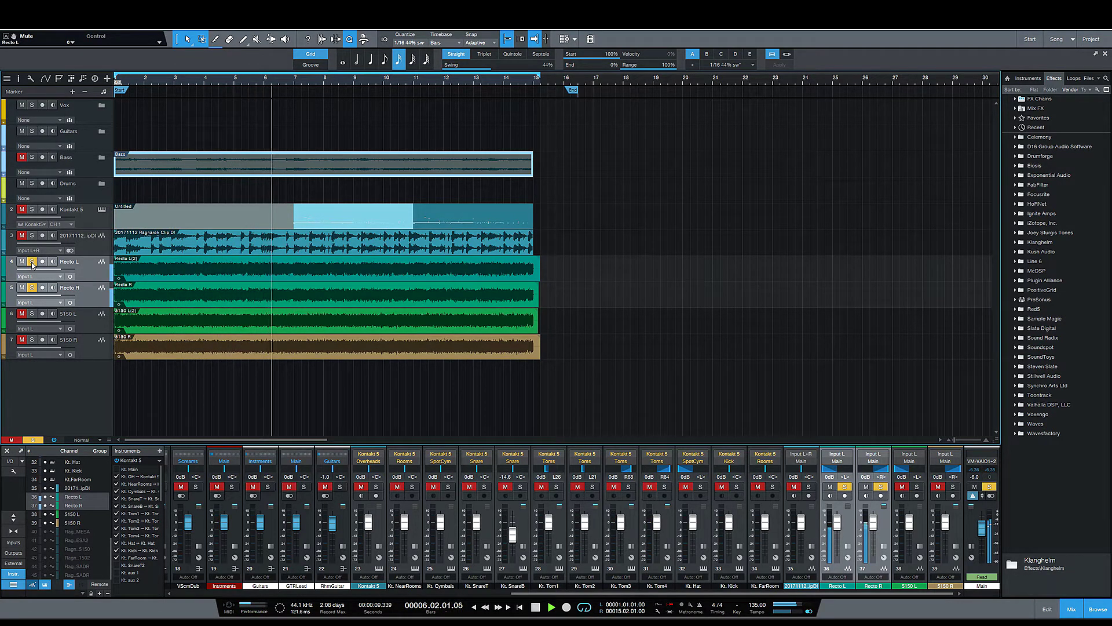
pyautogui.click(32, 262)
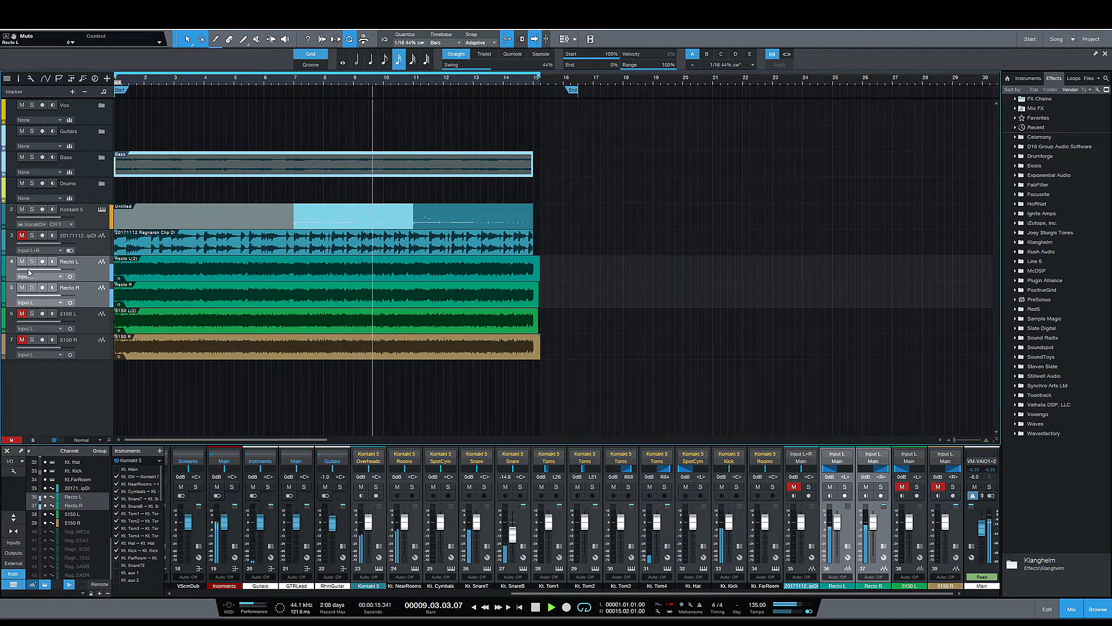
pyautogui.moveTo(29, 272)
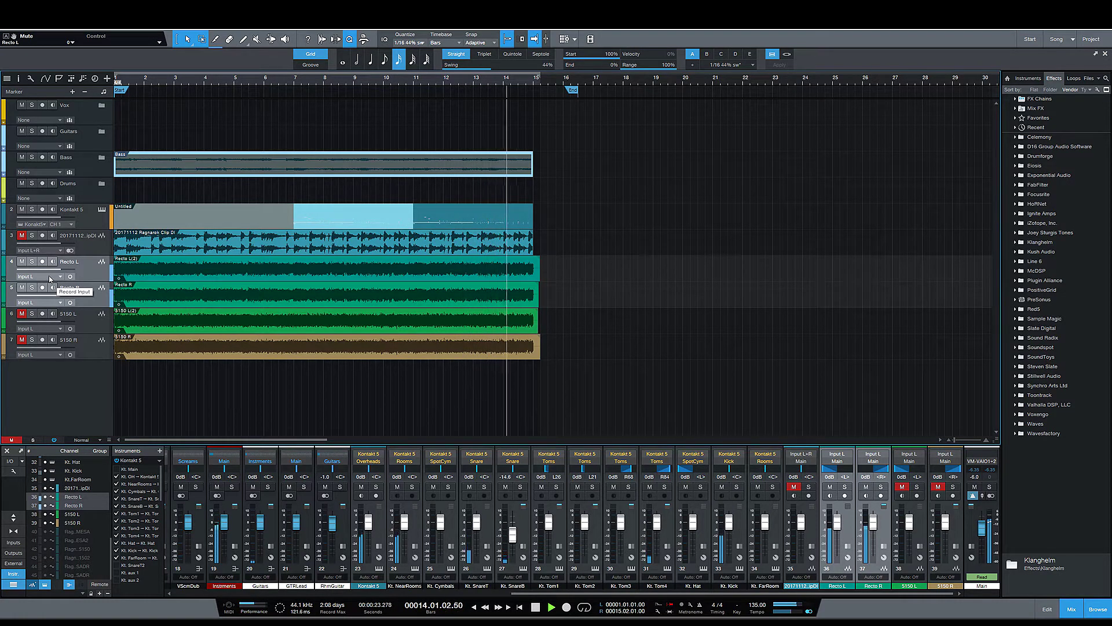
pyautogui.press('space')
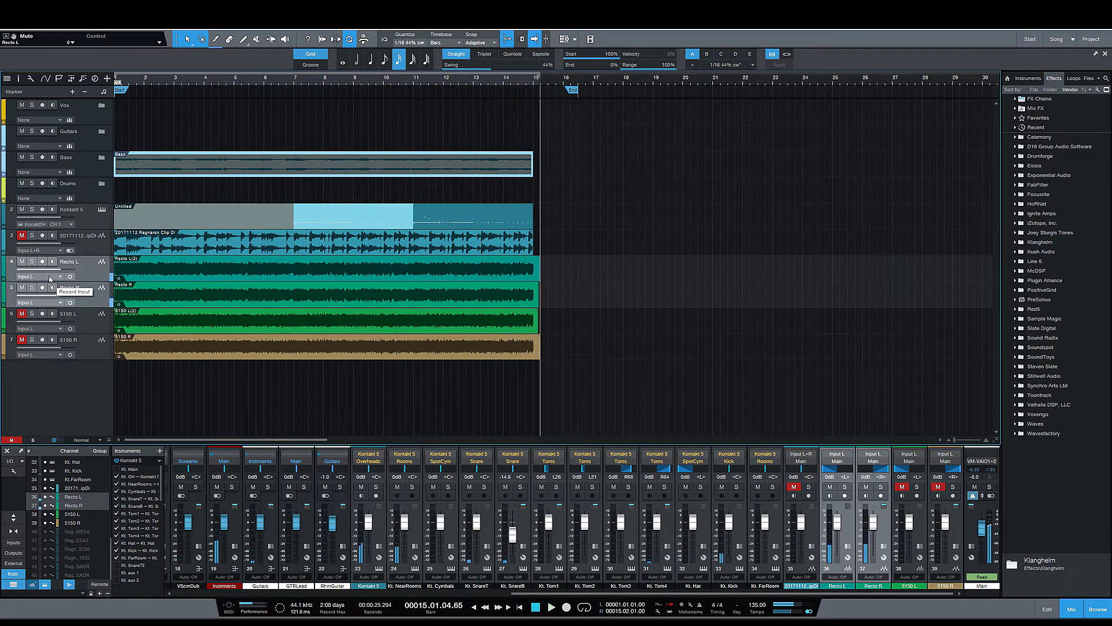
# From the song start, unmute 5150 L/R, mute Recto L/R, and select both 5150 tracks
pyautogui.press('Home')
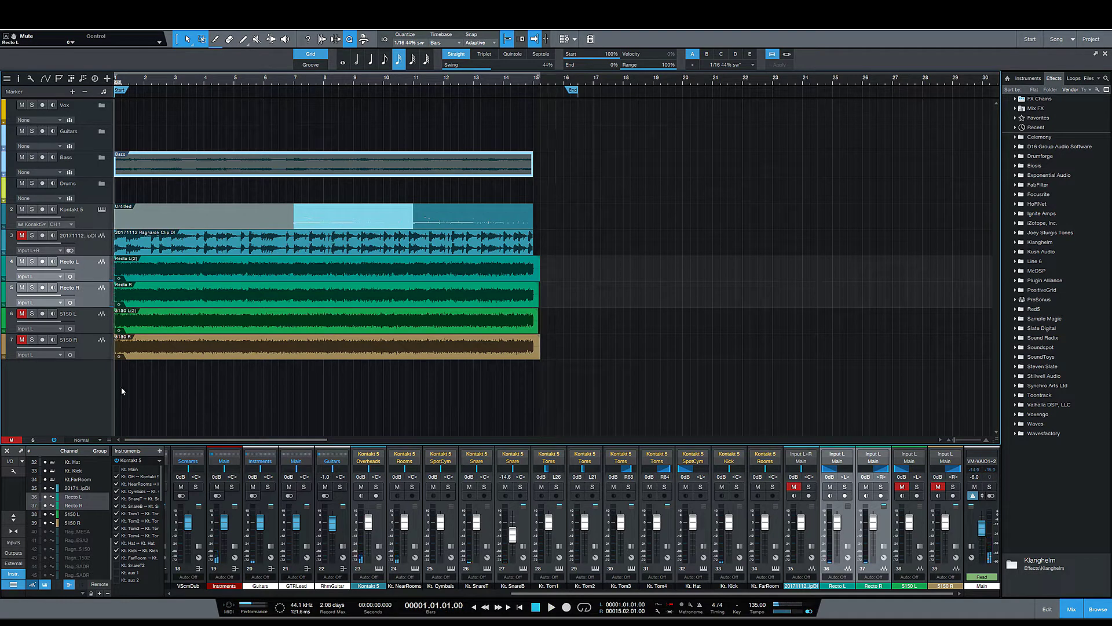
pyautogui.click(21, 314)
pyautogui.click(22, 339)
pyautogui.click(21, 288)
pyautogui.click(22, 261)
pyautogui.click(95, 349)
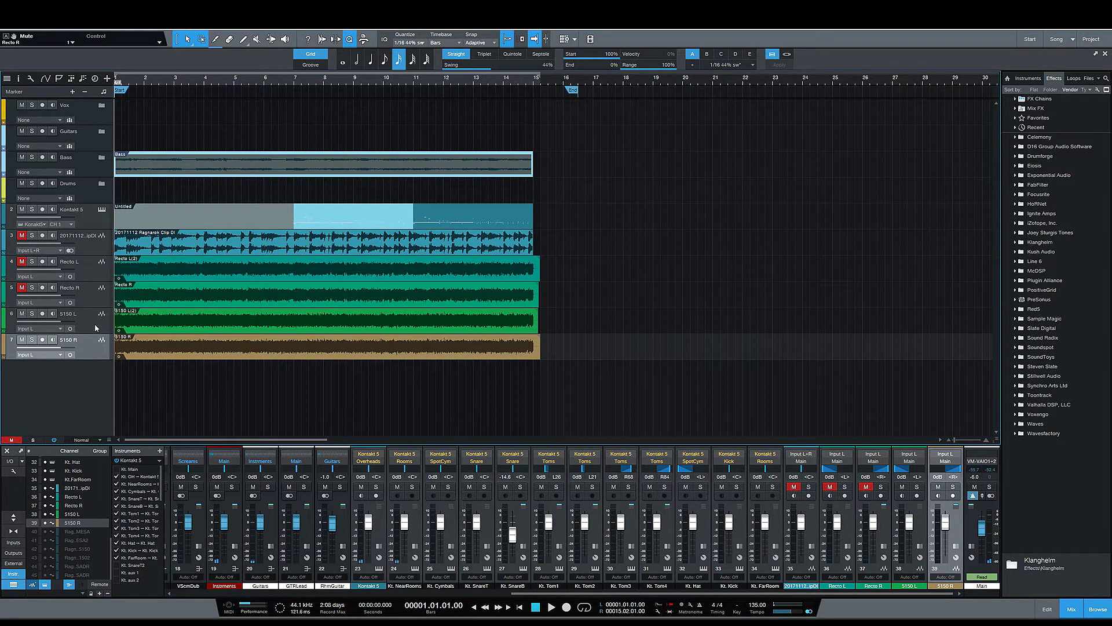
pyautogui.keyDown('shift'); pyautogui.click(95, 327); pyautogui.keyUp('shift')
# Play the 5150 pair from the start, soloing it briefly, then stop playback
pyautogui.press('space')
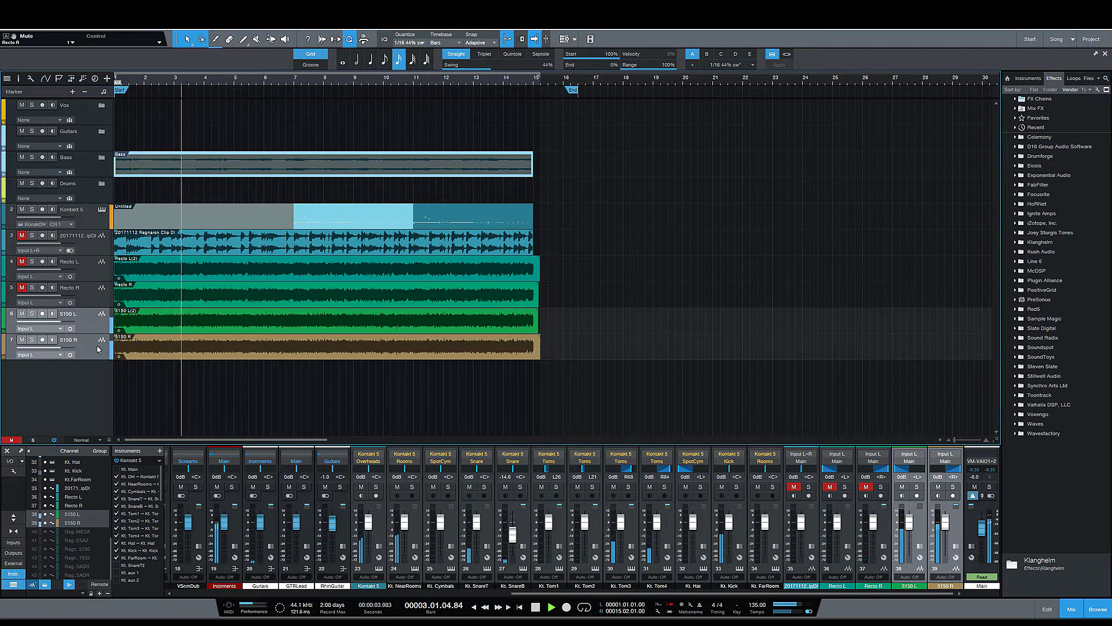
pyautogui.click(32, 313)
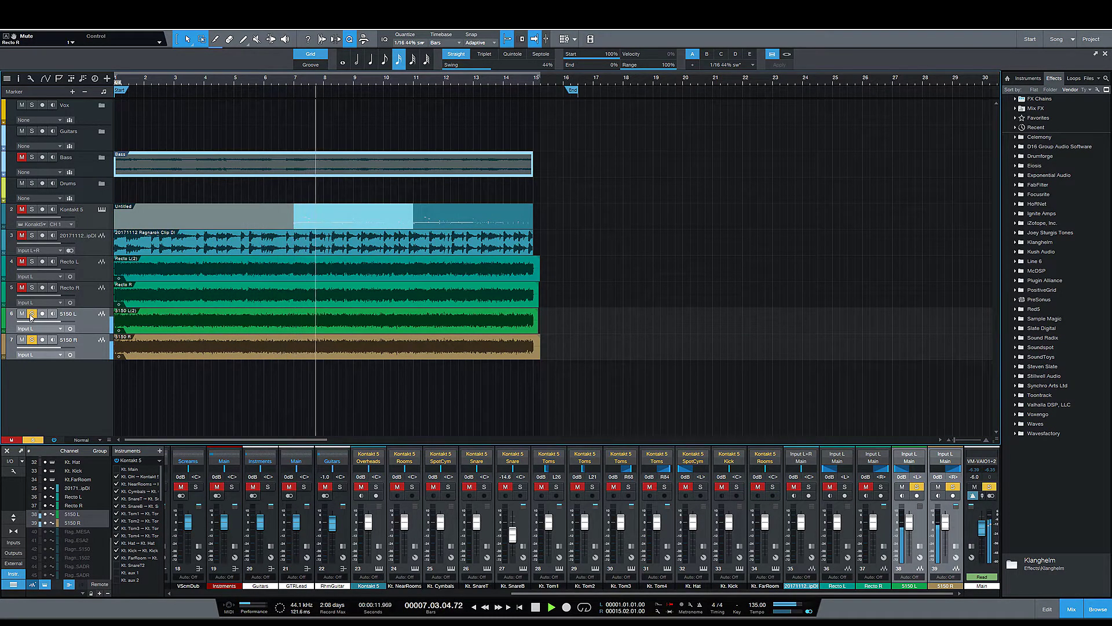
pyautogui.click(32, 313)
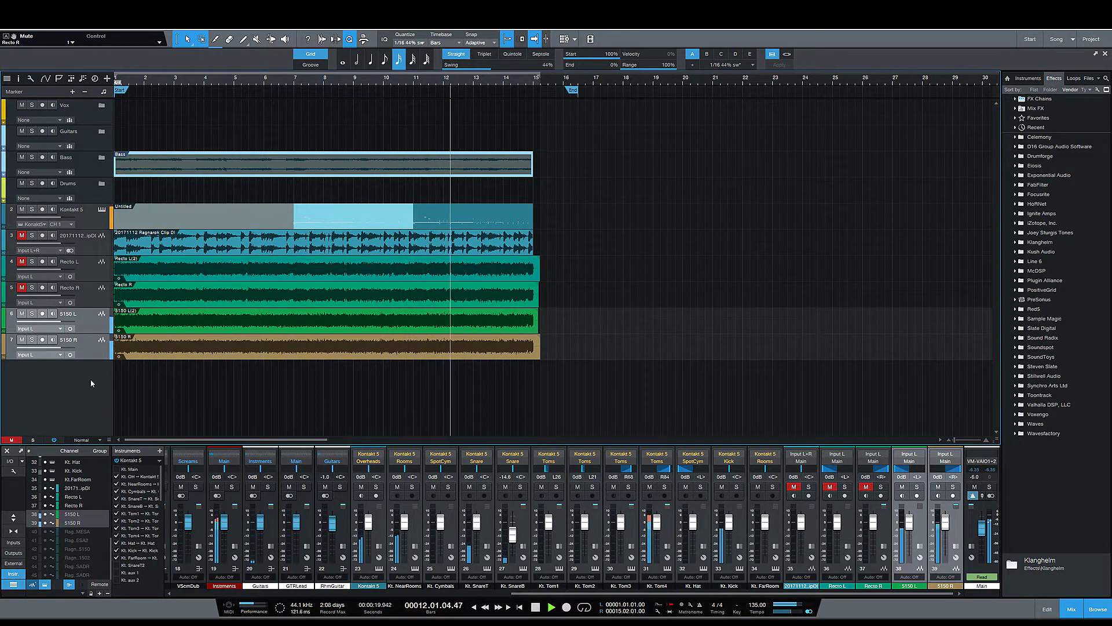
pyautogui.click(535, 606)
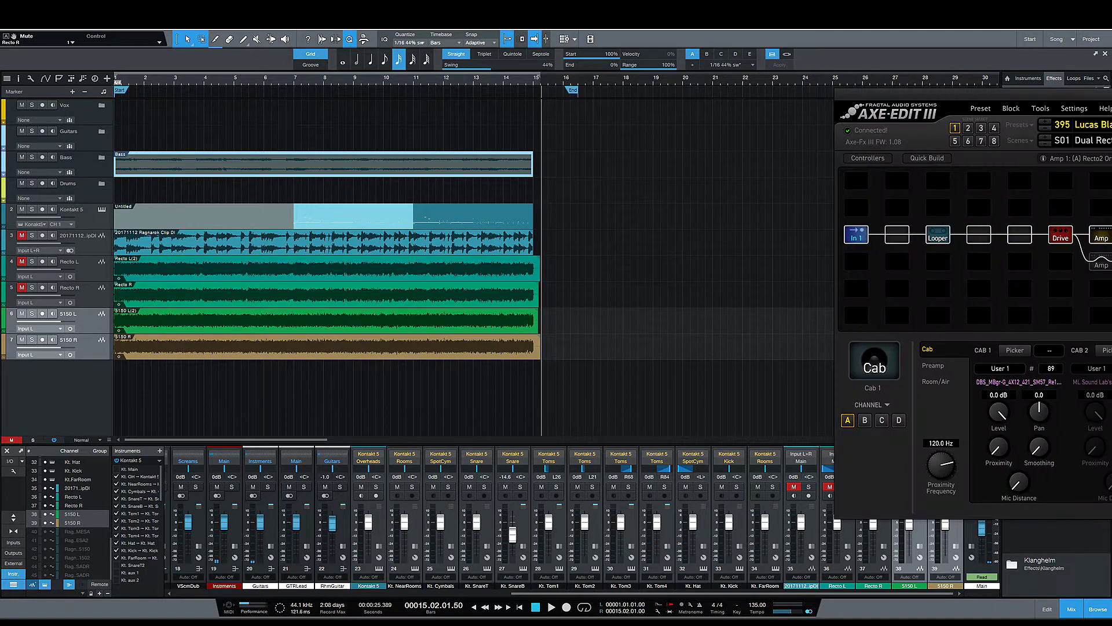
# Browse Cab 1's User 1 IR list of DBS MBgr-G 4X12 captures, then close Axe-Edit III
pyautogui.moveTo(1098, 99); pyautogui.dragTo(533, 86)
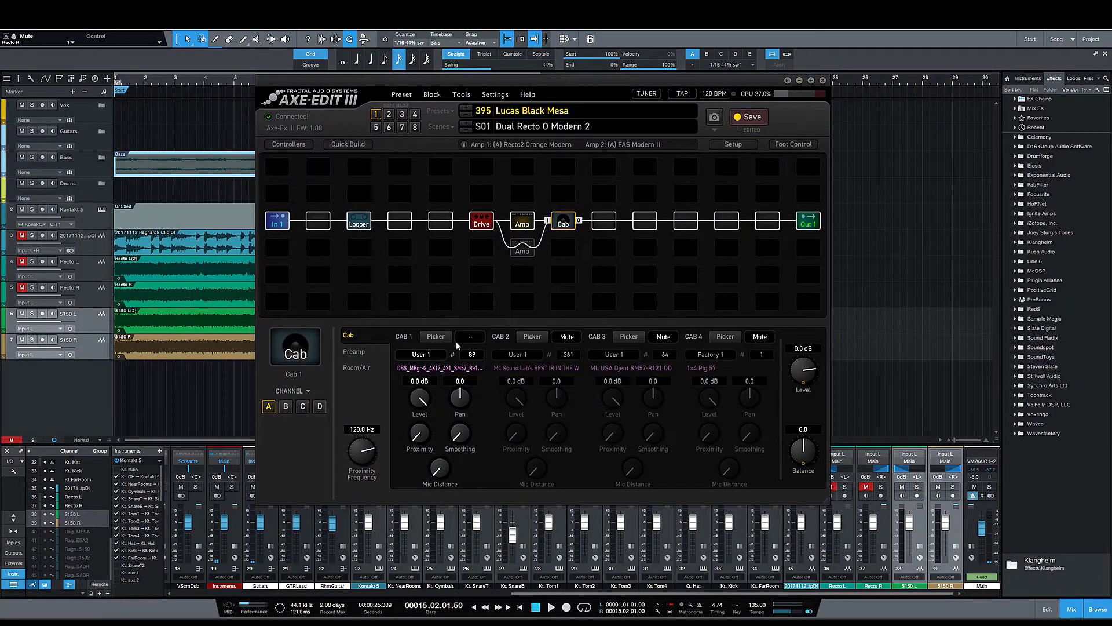
pyautogui.click(435, 336)
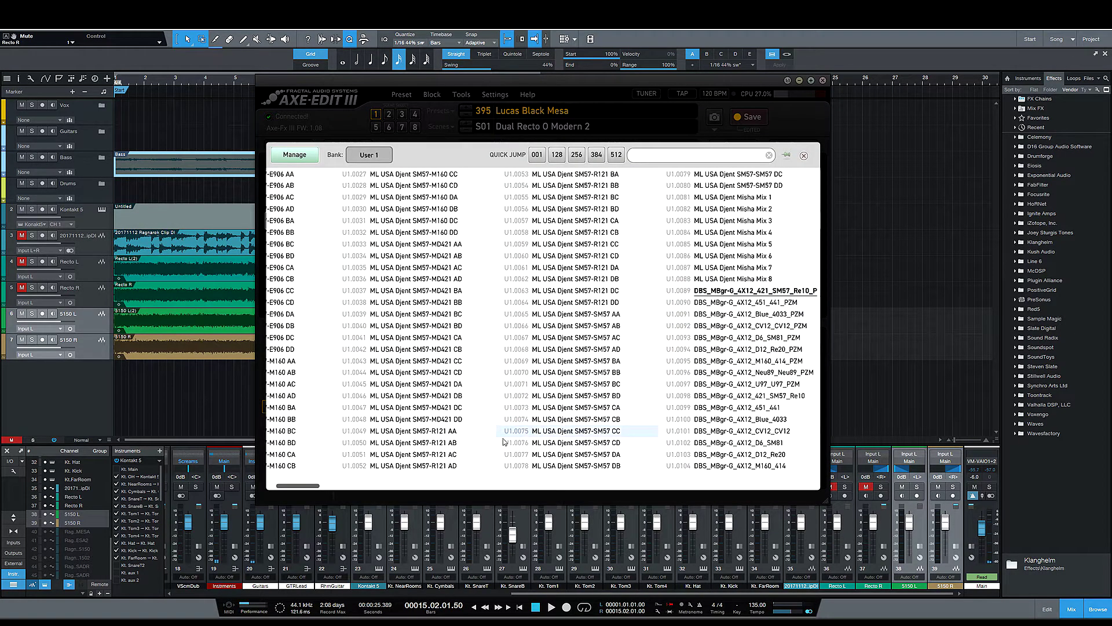
pyautogui.moveTo(317, 489); pyautogui.dragTo(336, 490)
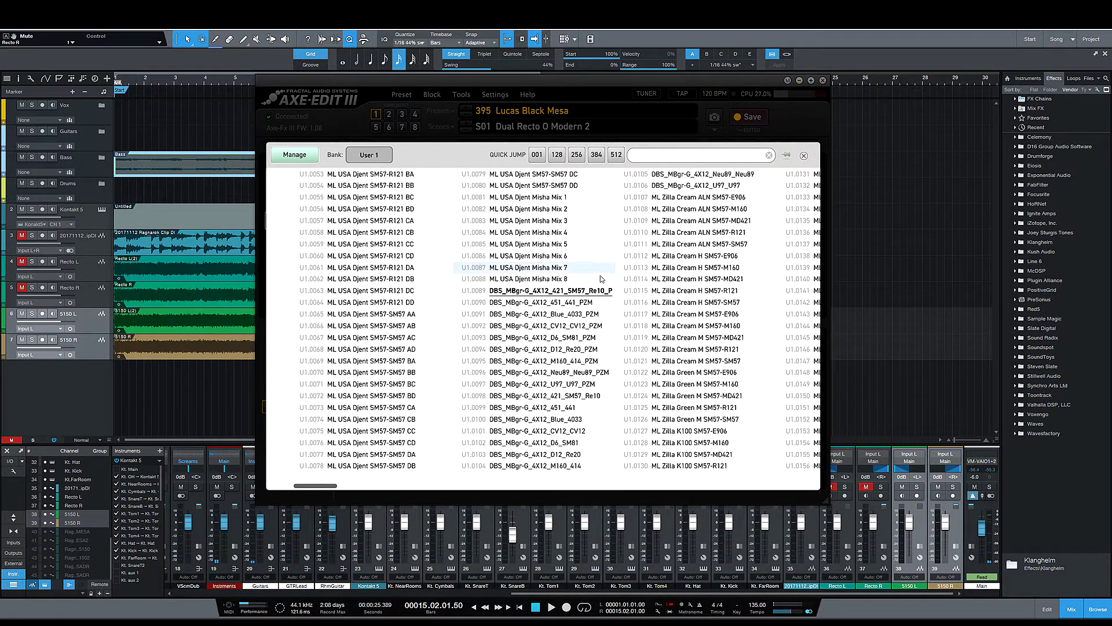
pyautogui.click(804, 156)
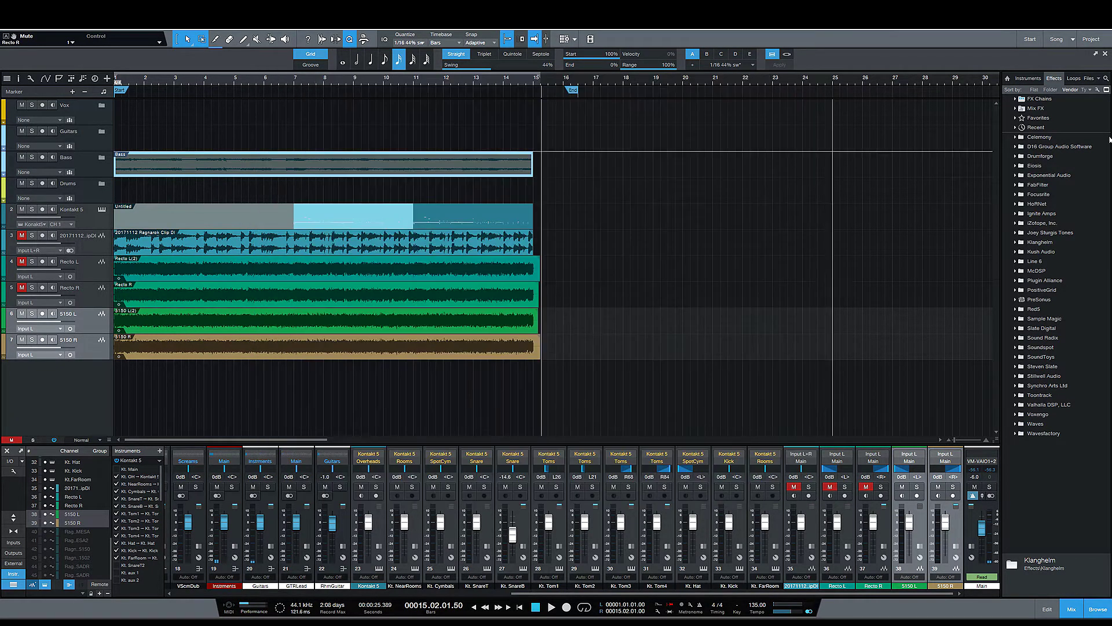
pyautogui.click(799, 80)
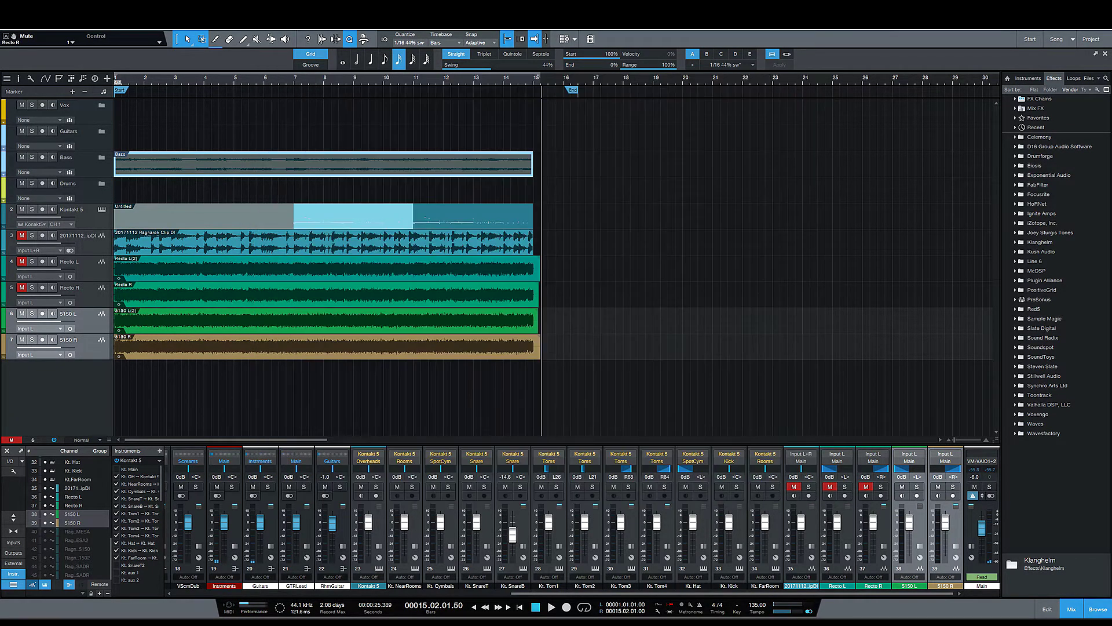
# Bring up the Dr Bonkers IR pack PDF and read down to the HypeReal mic mixes paragraph
pyautogui.hotkey('alt', 'Tab')
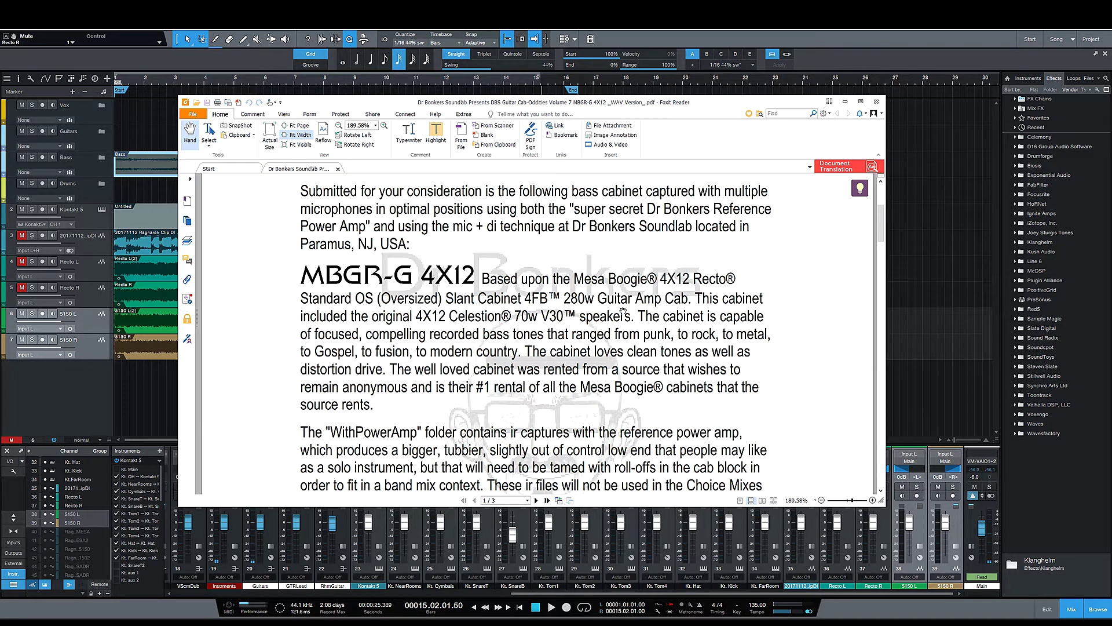
pyautogui.scroll(-5, 512, 371)
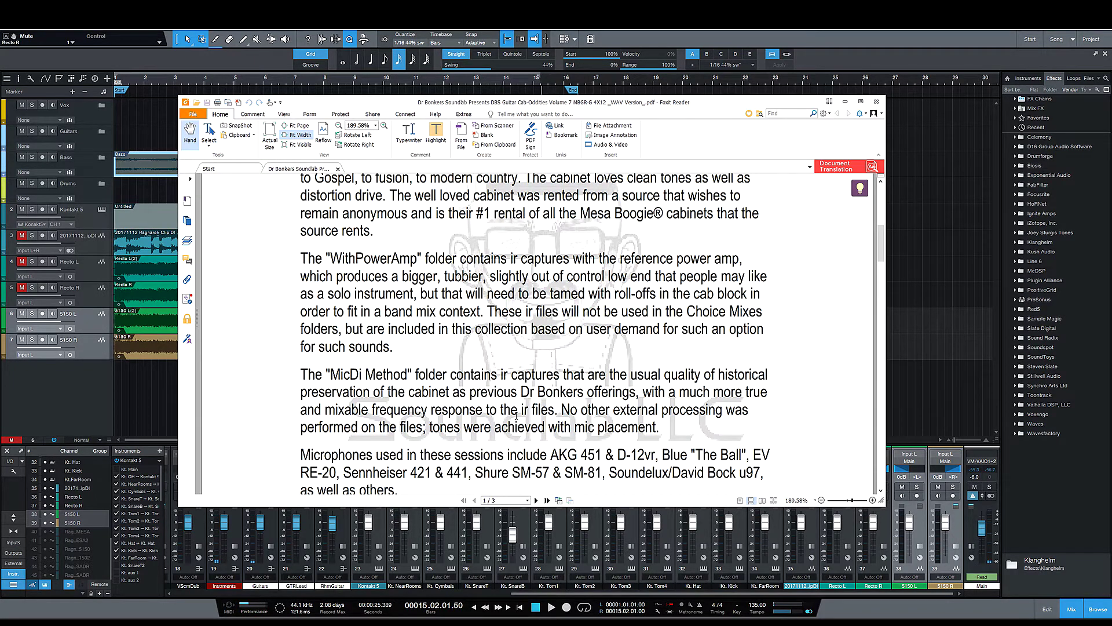
pyautogui.scroll(-3, 654, 389)
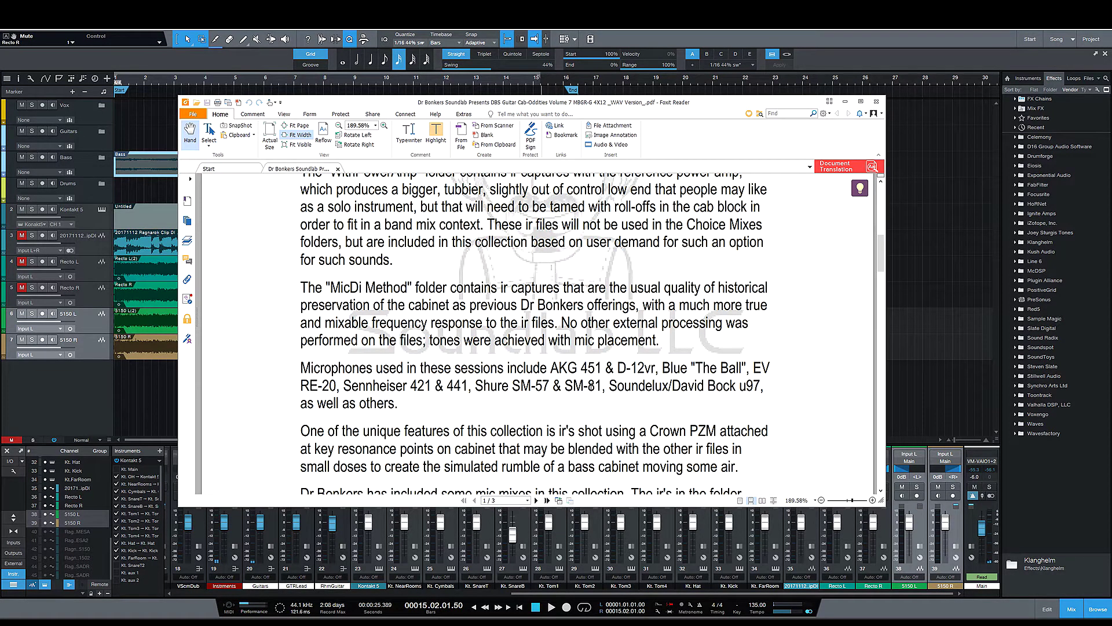
pyautogui.scroll(-3, 591, 385)
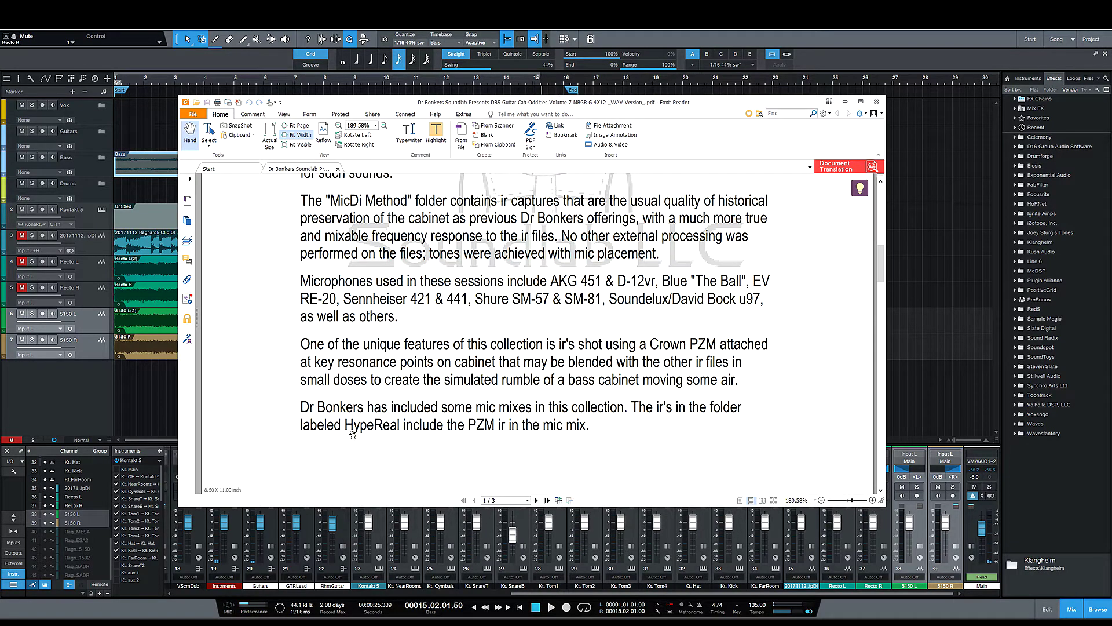
pyautogui.scroll(-2, 507, 431)
pyautogui.scroll(2, 507, 431)
pyautogui.hotkey('alt', 'Tab')
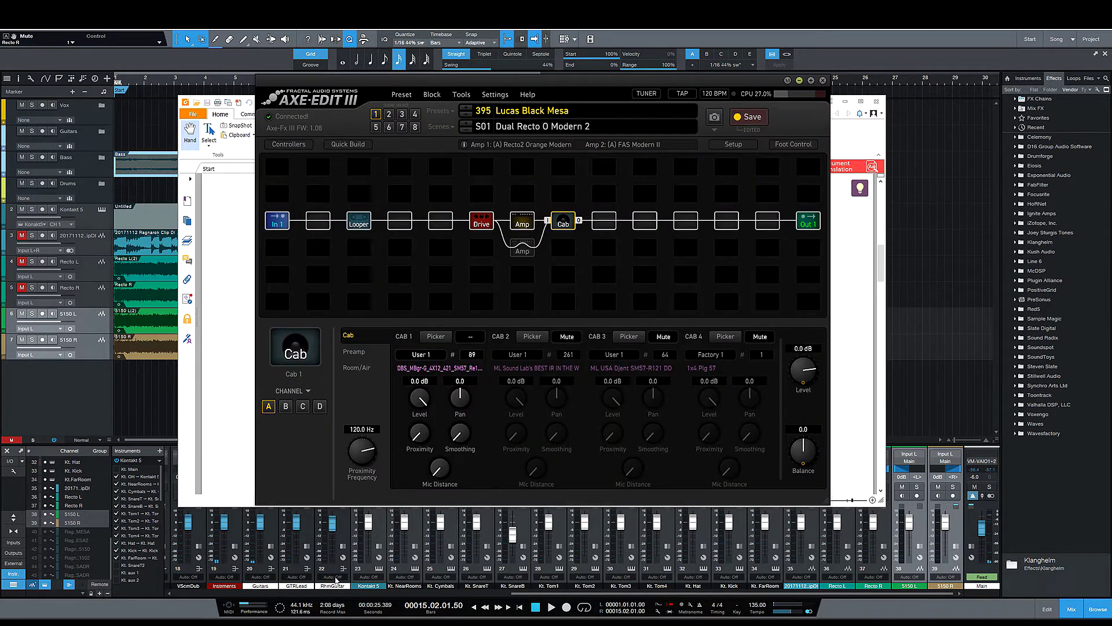
pyautogui.click(446, 341)
pyautogui.moveTo(317, 486); pyautogui.dragTo(340, 487)
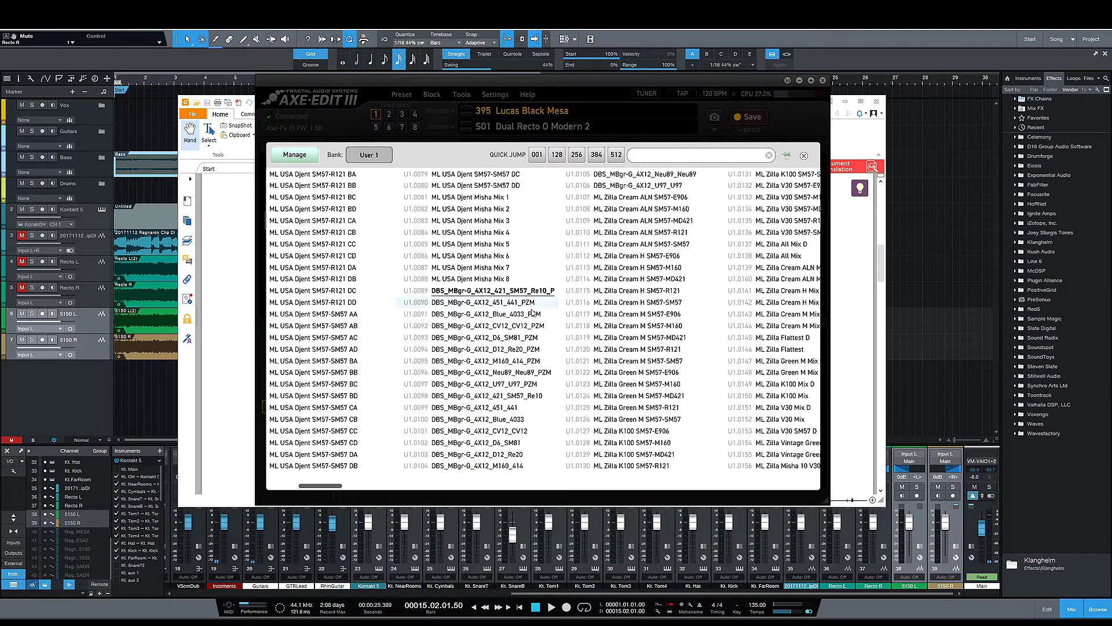
pyautogui.click(804, 156)
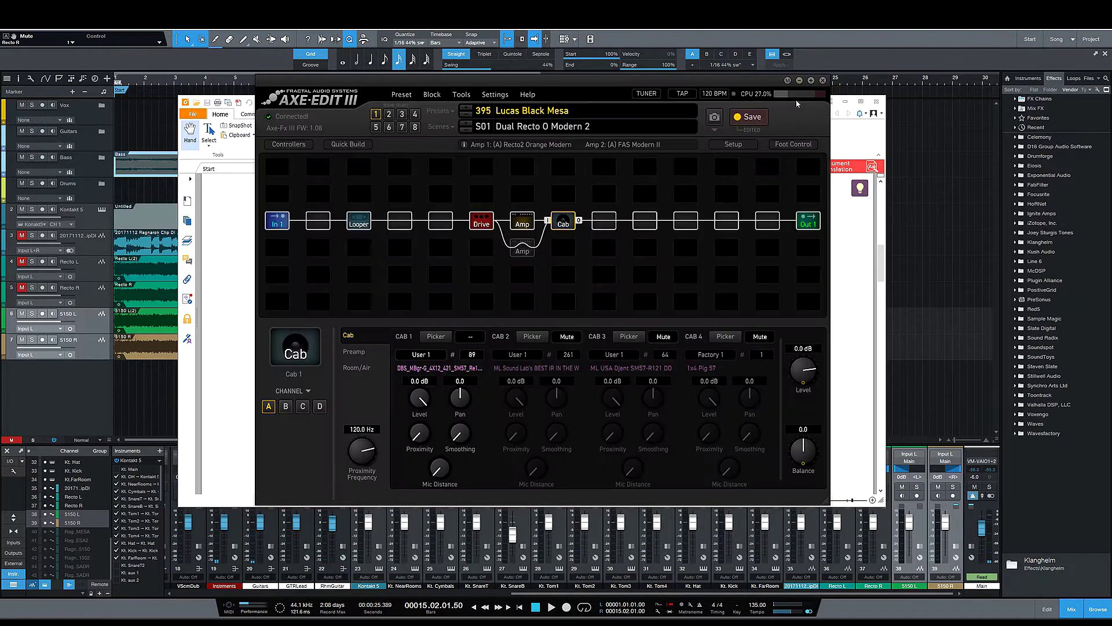
pyautogui.click(799, 80)
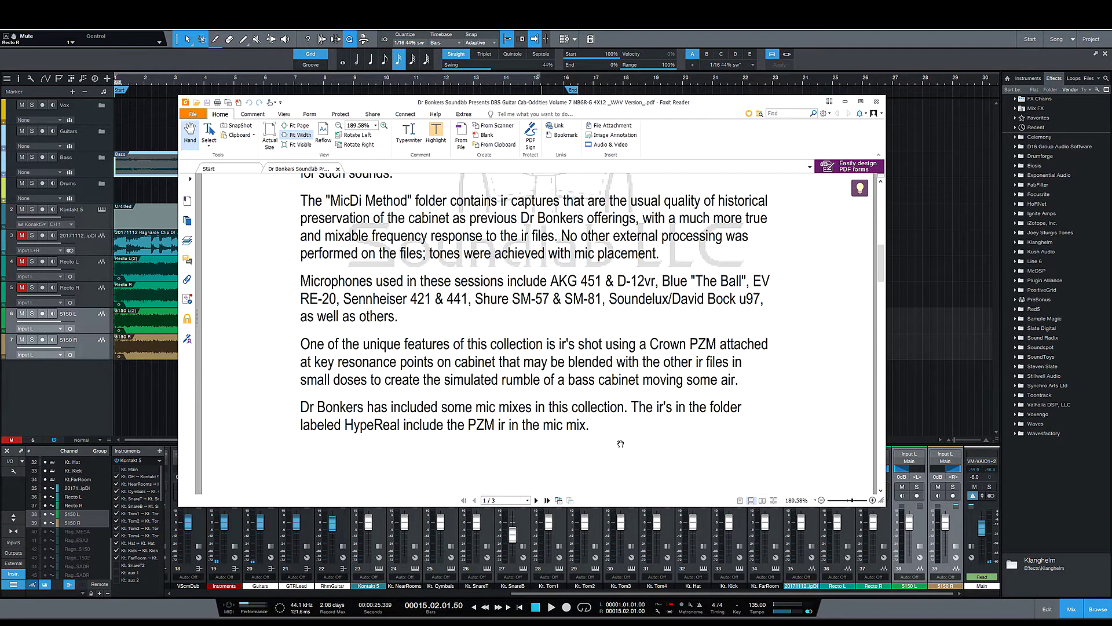
pyautogui.hotkey('alt', 'Tab')
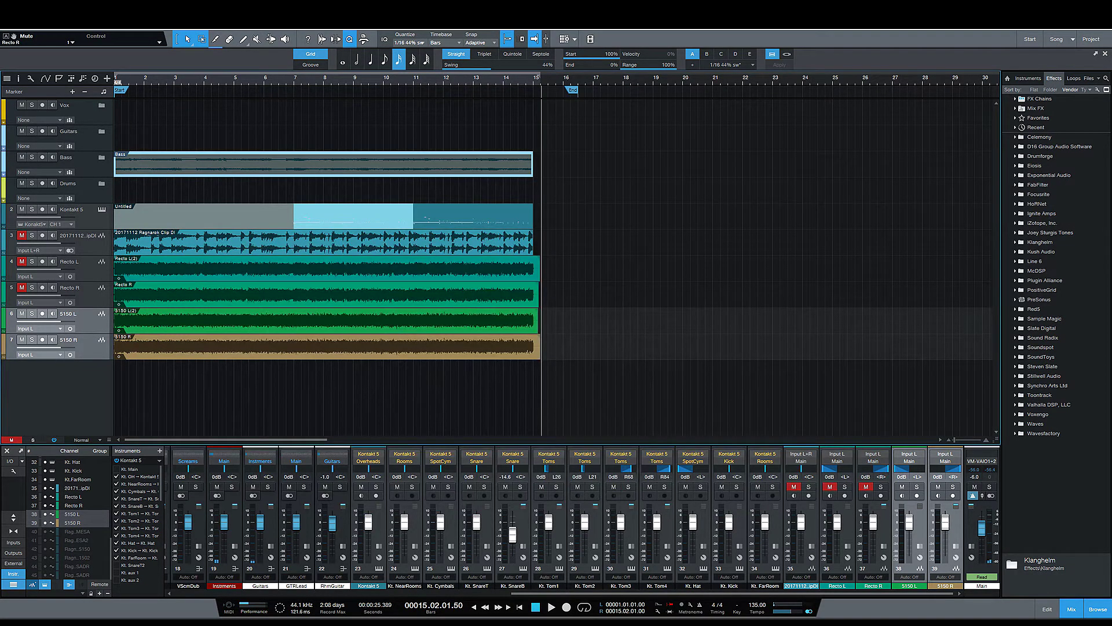
pyautogui.hotkey('alt', 'Tab')
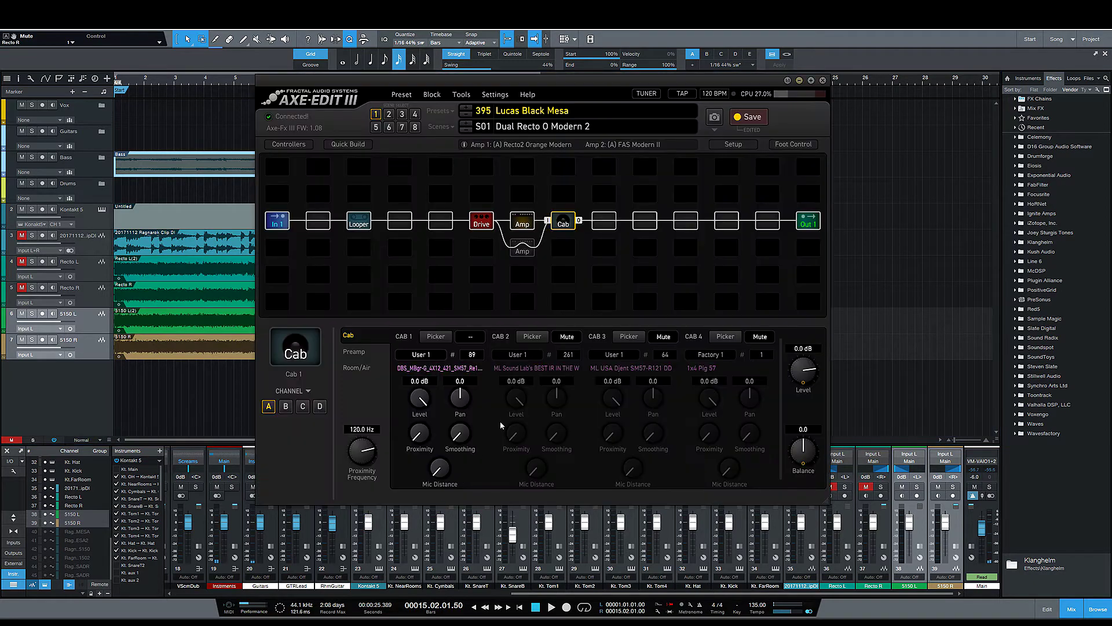
pyautogui.click(436, 336)
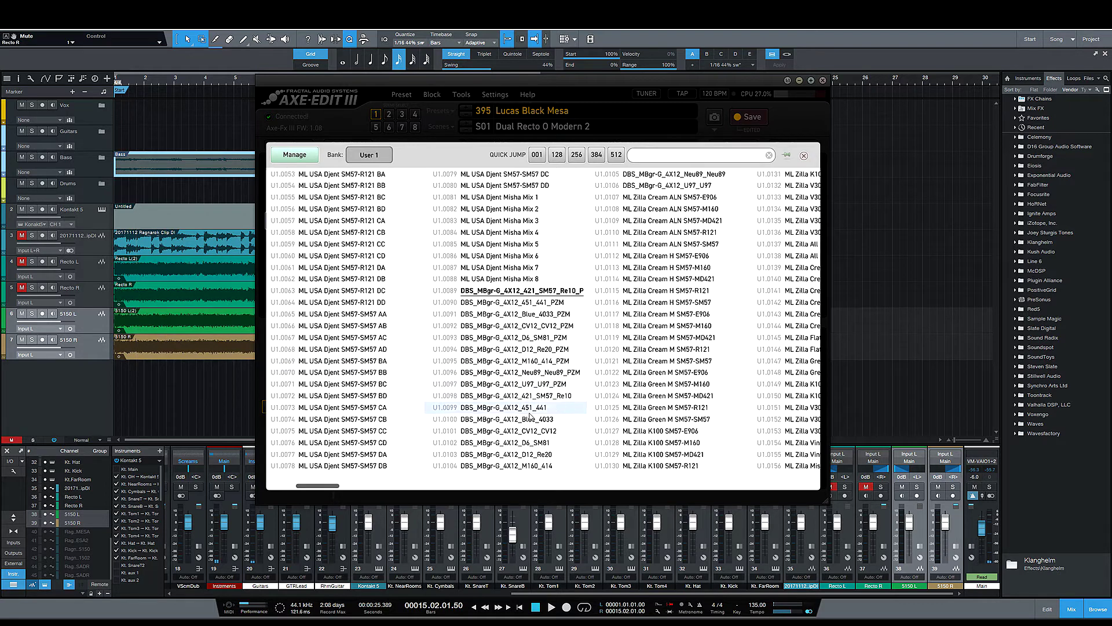
pyautogui.hscroll(2, 552, 429)
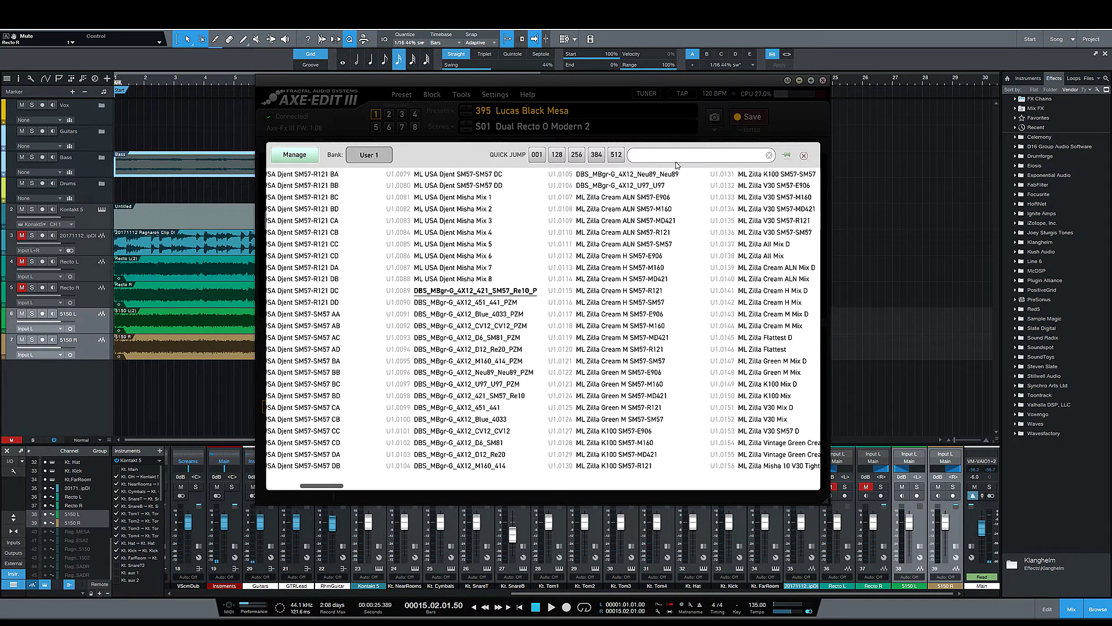
pyautogui.click(804, 156)
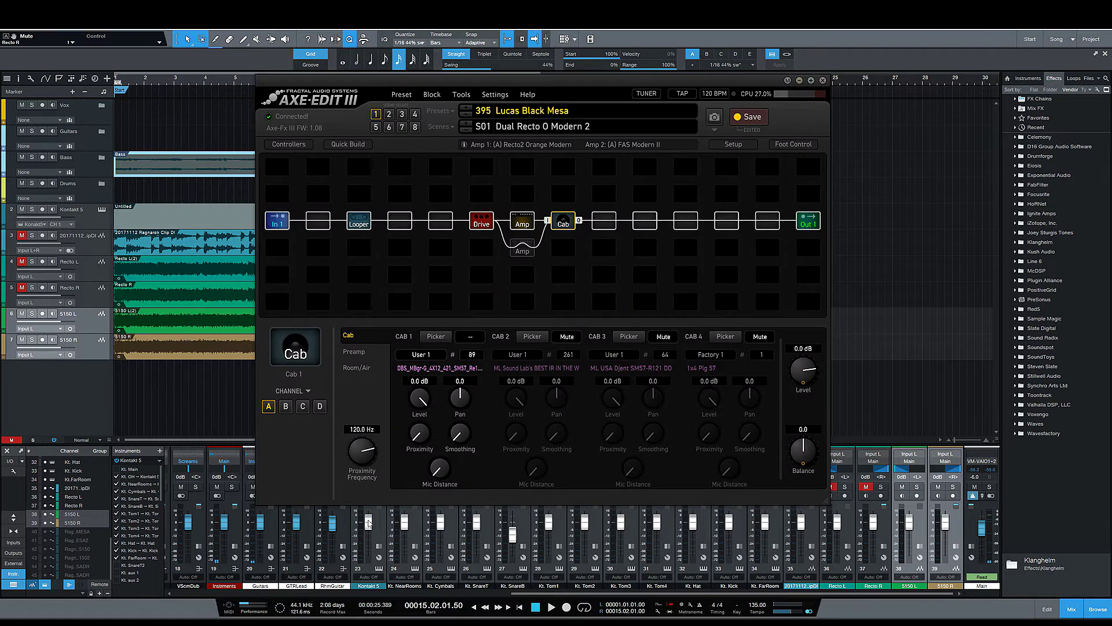
pyautogui.moveTo(330, 623)
pyautogui.hotkey('alt', 'Tab')
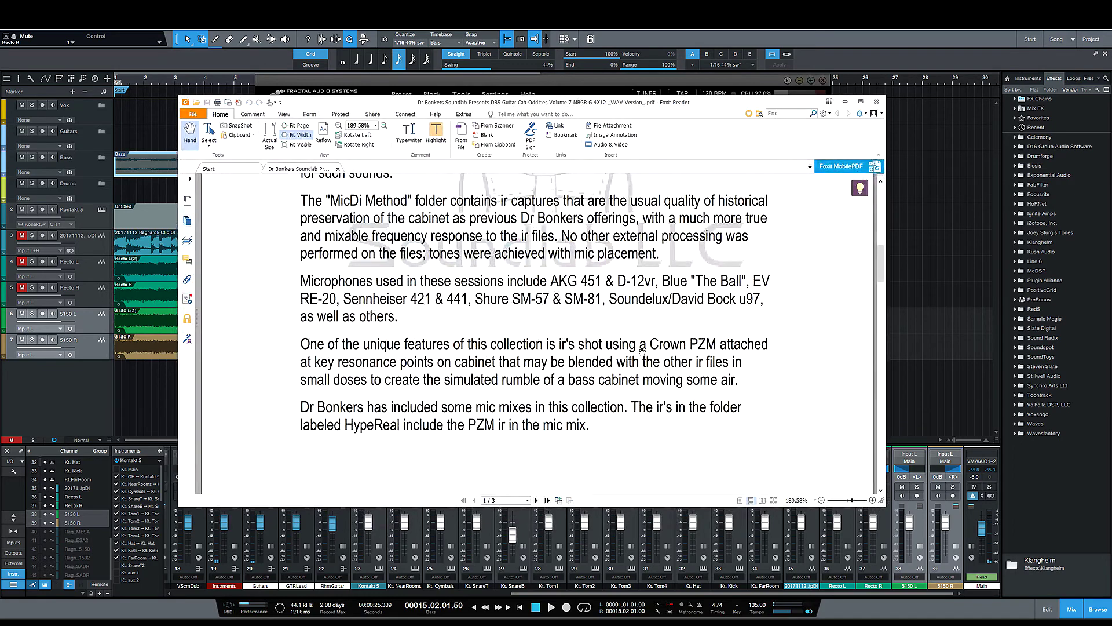
pyautogui.scroll(-5, 623, 367)
pyautogui.scroll(3, 619, 365)
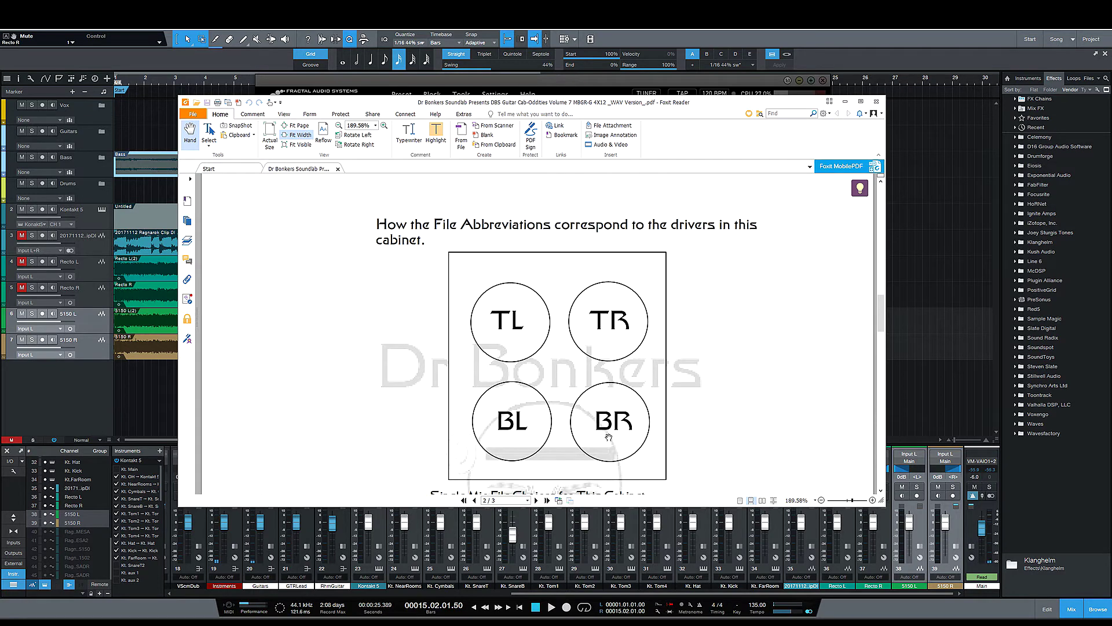
pyautogui.scroll(-3, 630, 326)
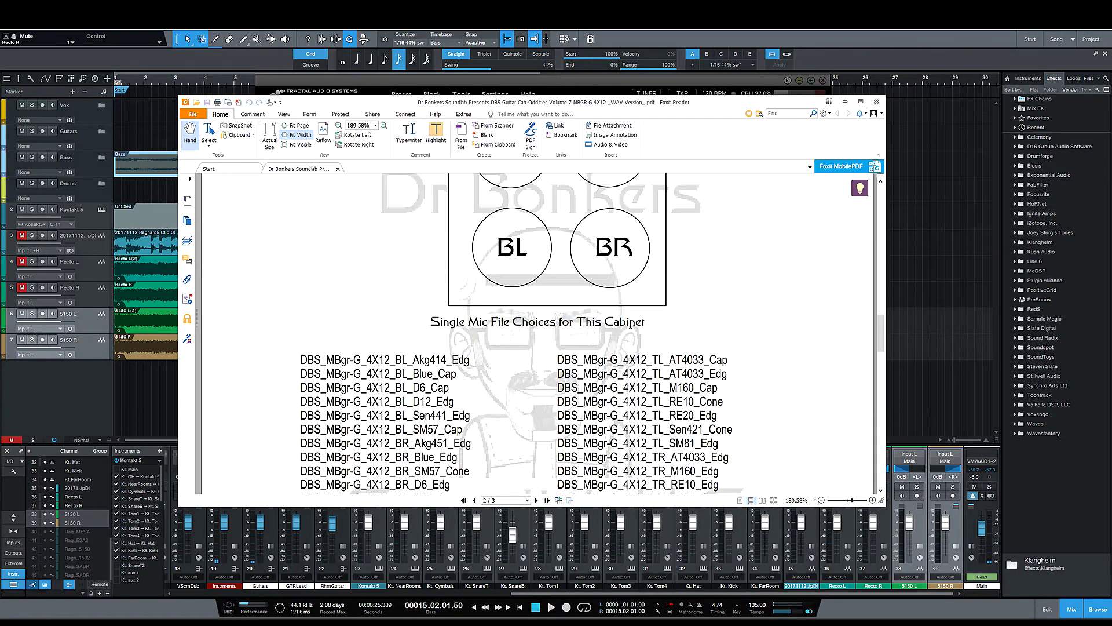
pyautogui.scroll(-2, 481, 374)
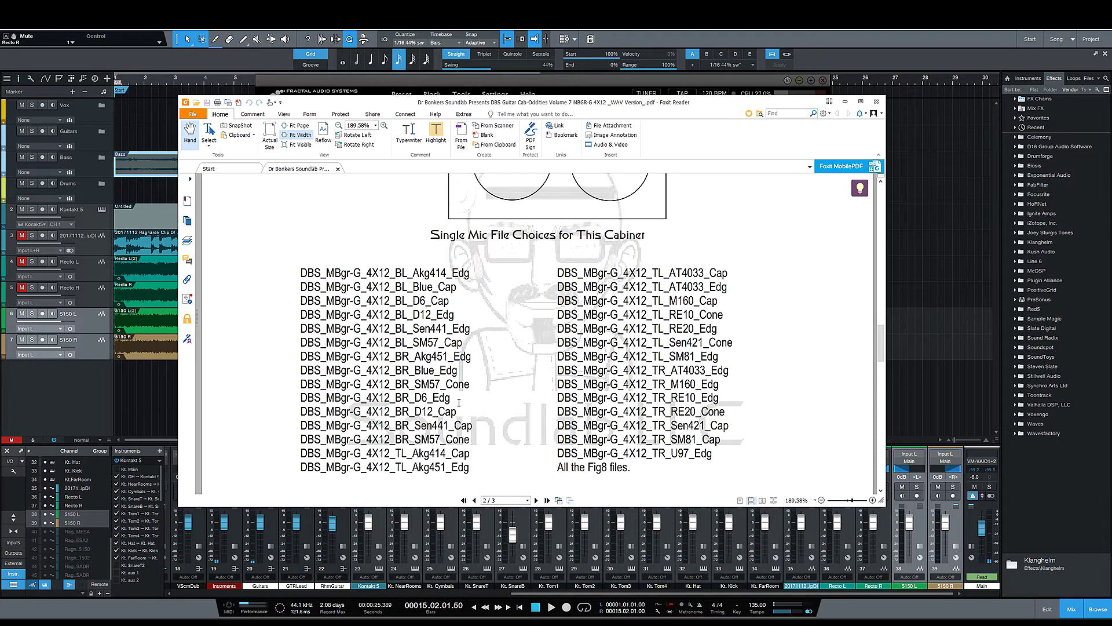
pyautogui.scroll(-2, 481, 331)
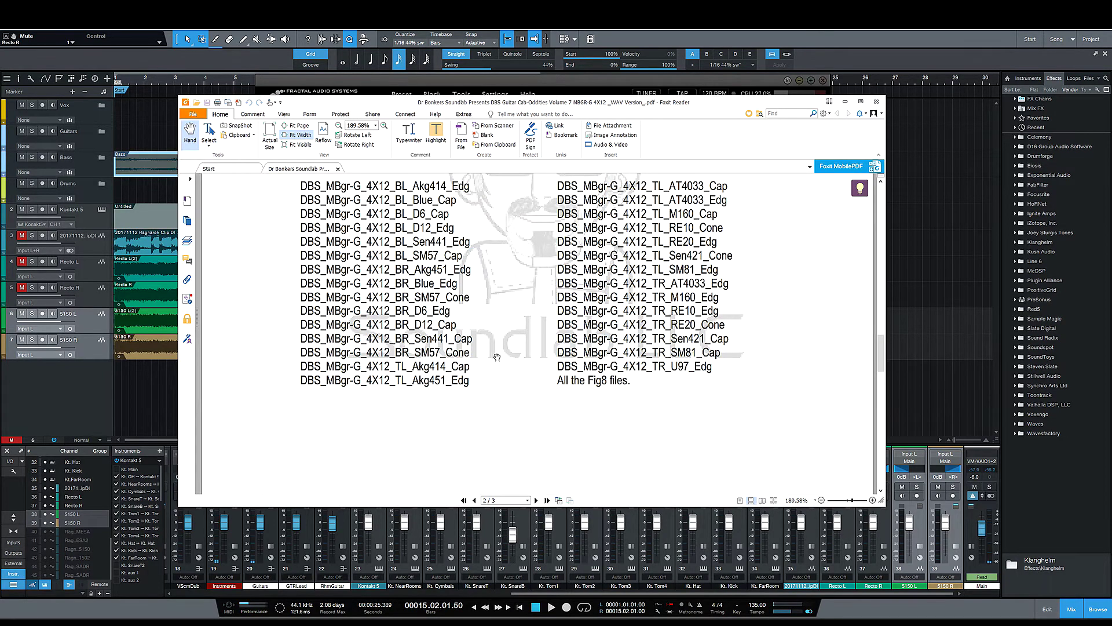
pyautogui.scroll(-5, 498, 356)
pyautogui.scroll(-4, 499, 356)
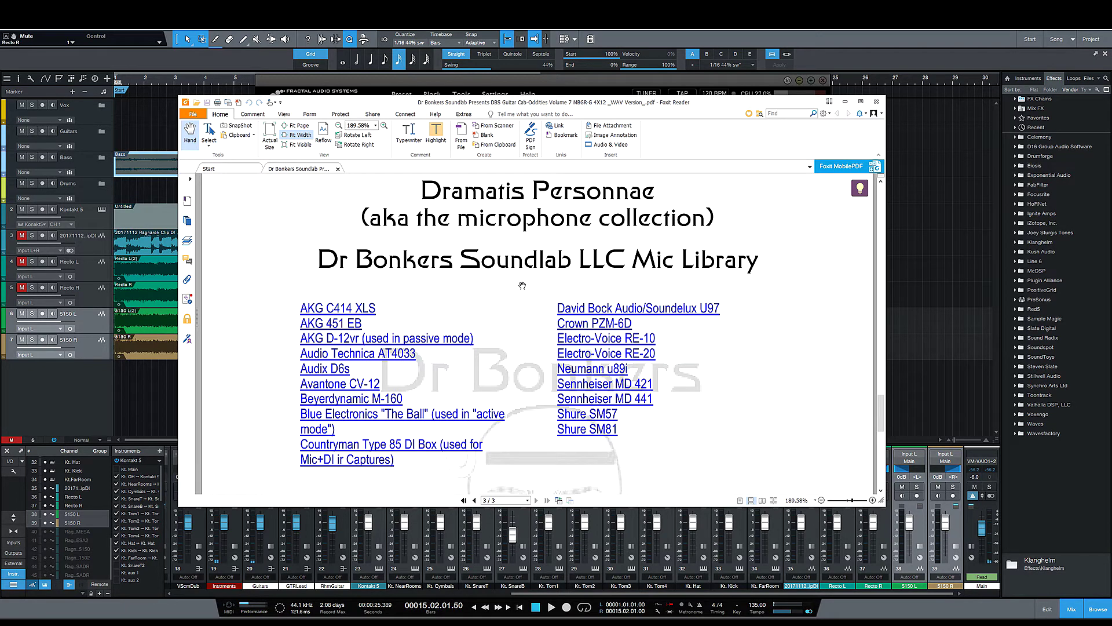
pyautogui.scroll(-2, 399, 378)
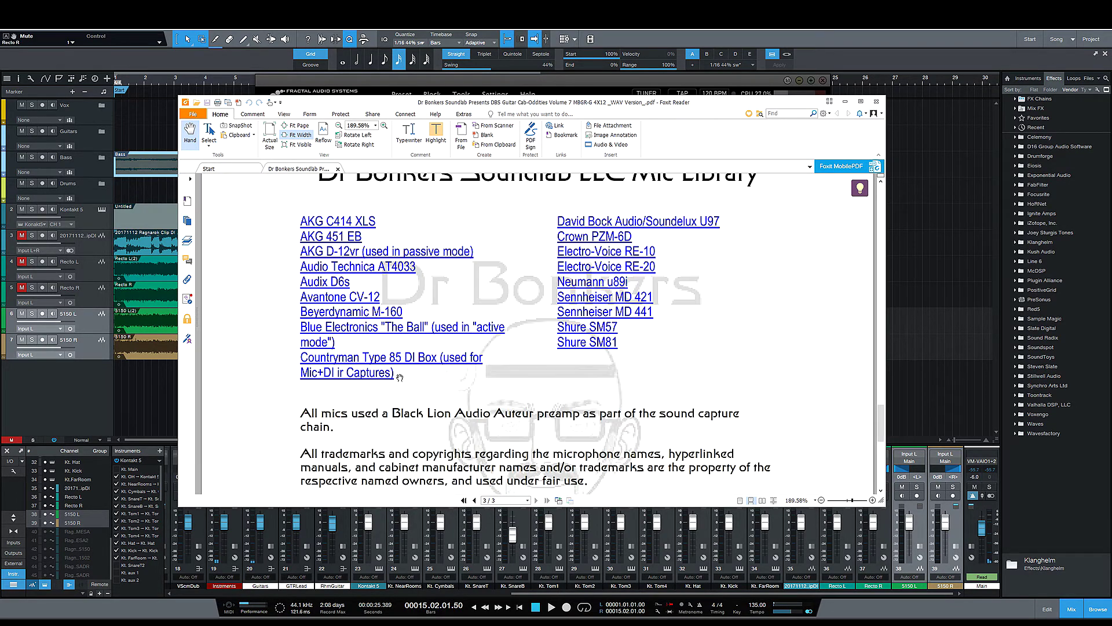
pyautogui.scroll(8, 512, 392)
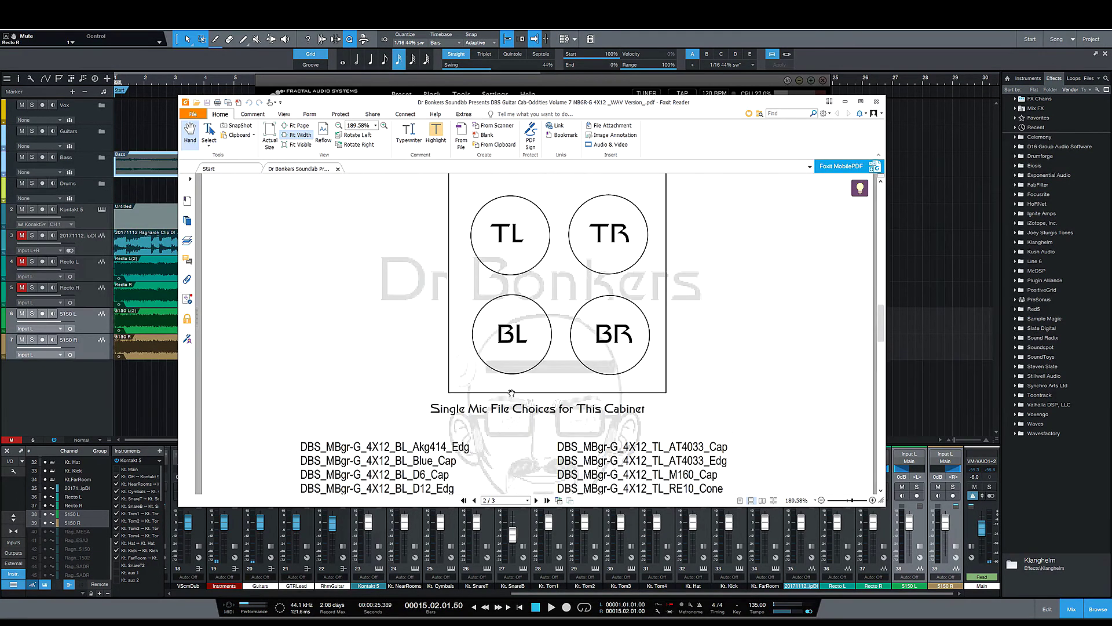
pyautogui.scroll(10, 511, 392)
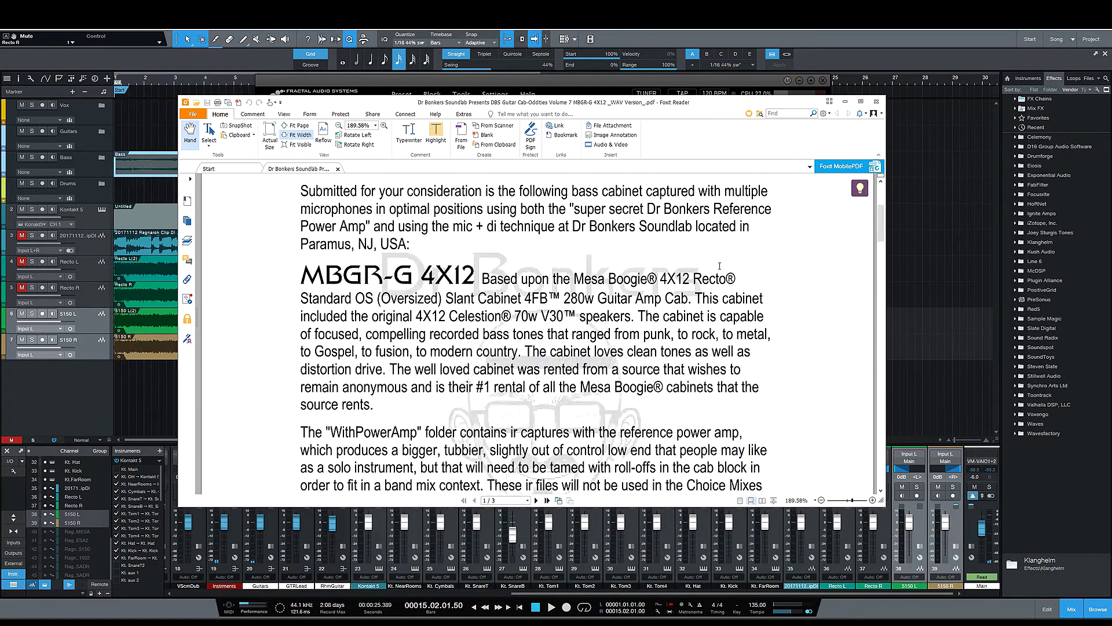
# Minimize Foxit Reader and Axe-Edit III to reveal the Studio One guitar arrangement
pyautogui.click(848, 102)
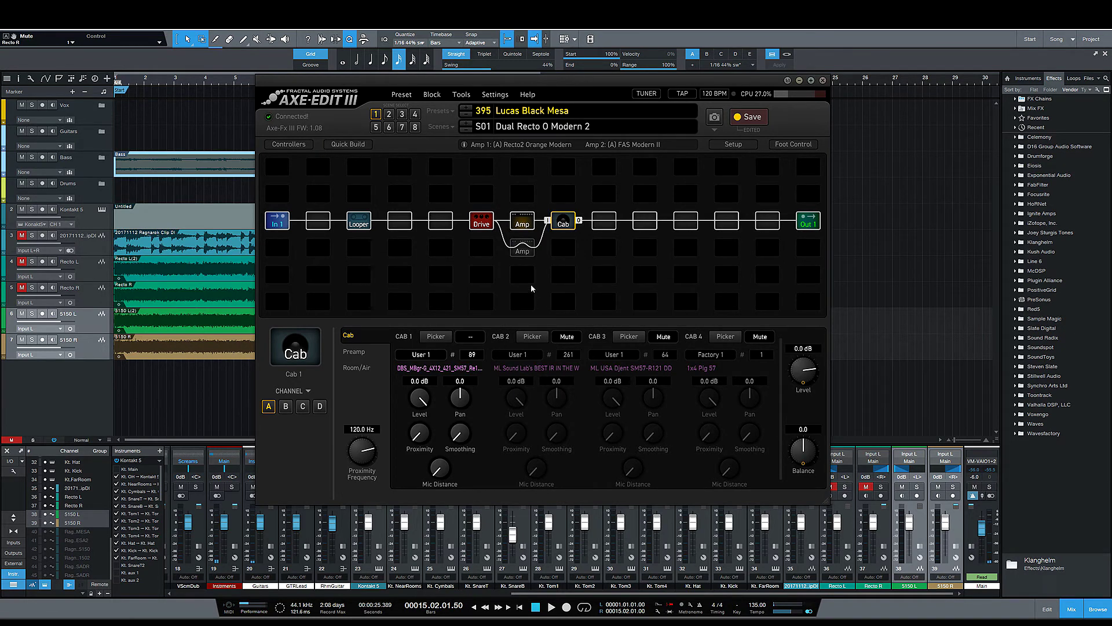
pyautogui.click(799, 81)
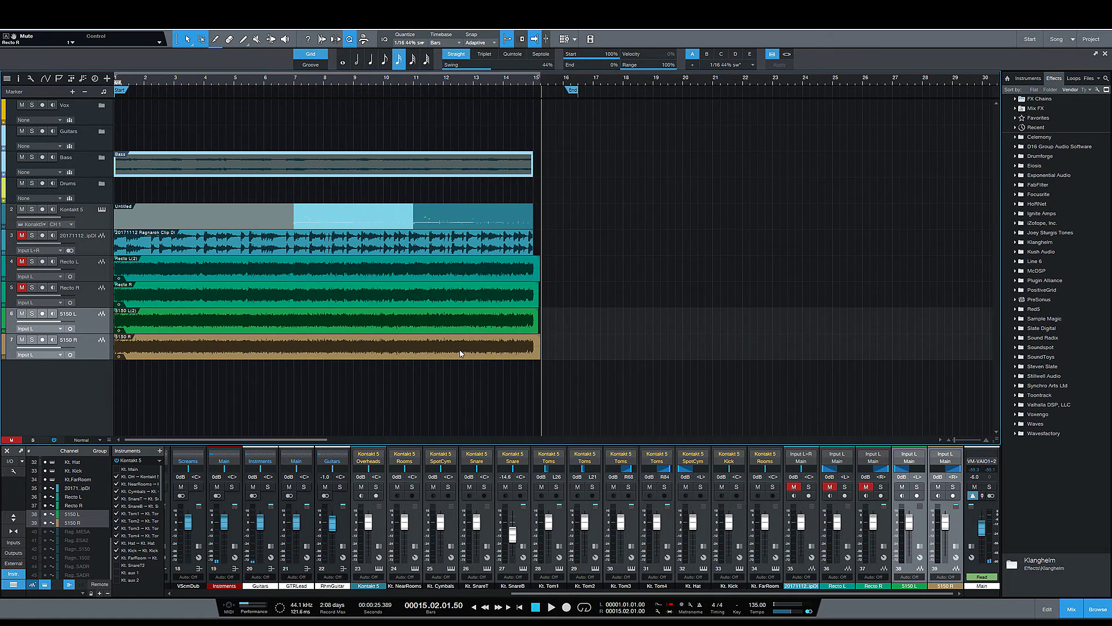